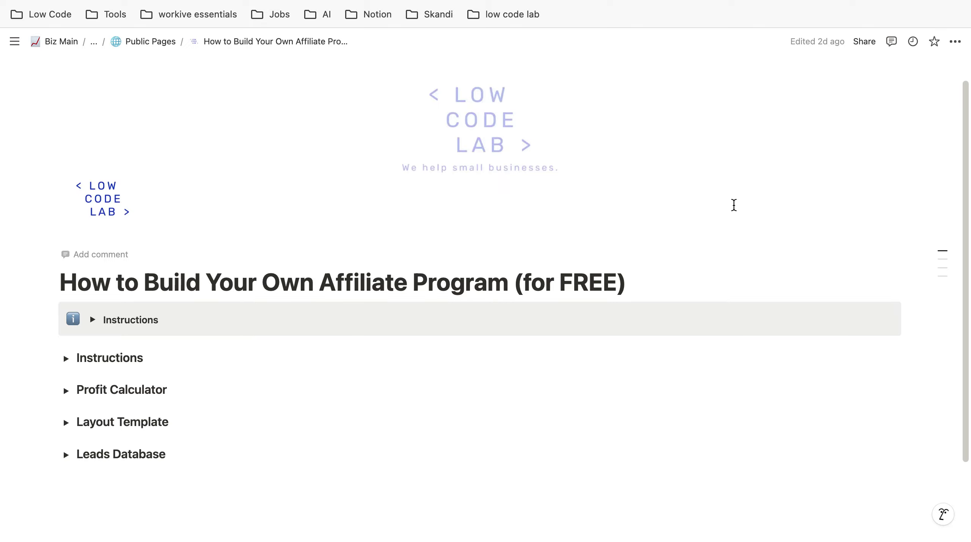
# Go to the Affiliates page in Gumroad through the account options menu.
pyautogui.click(713, 0)
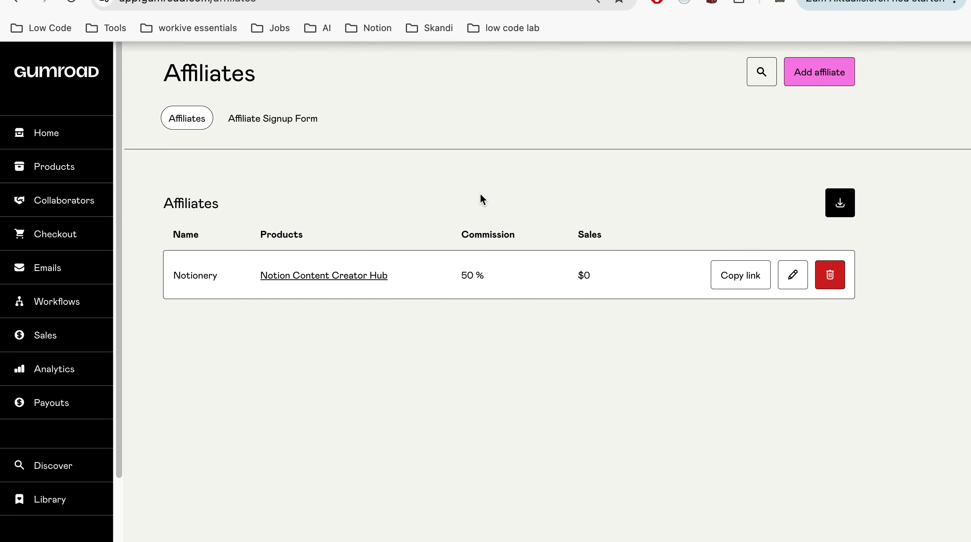
pyautogui.scroll(-2, 68, 486)
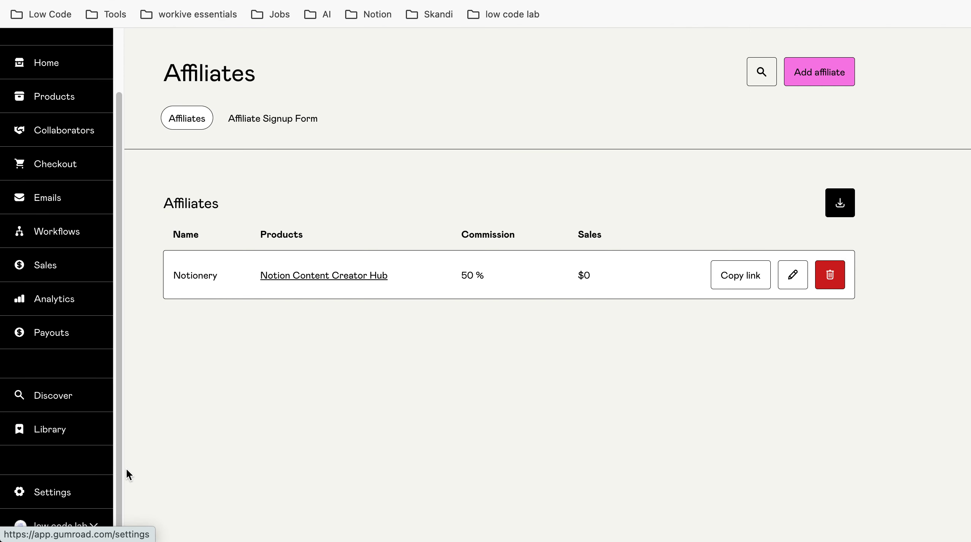
pyautogui.click(84, 527)
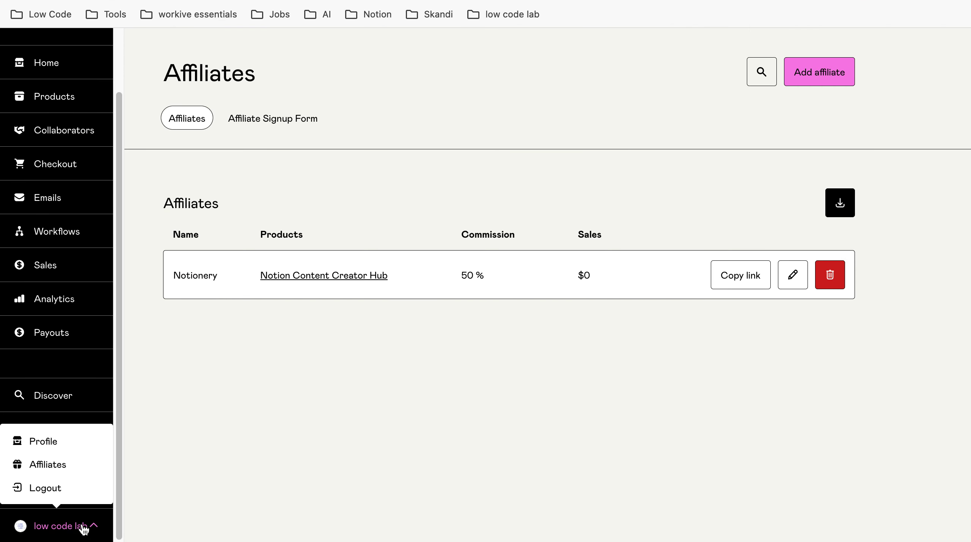
pyautogui.click(54, 470)
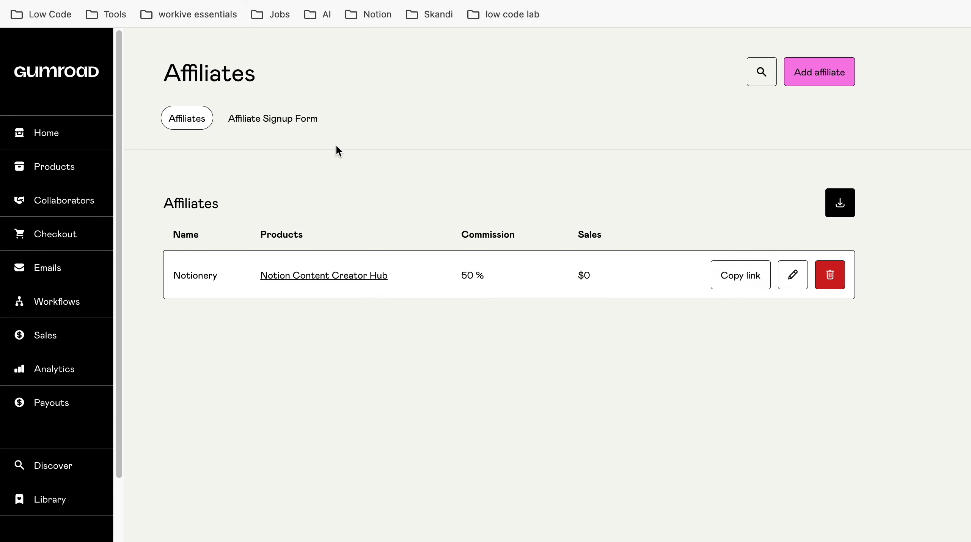
# Review the Affiliate Signup Form settings and their product toggles.
pyautogui.click(281, 121)
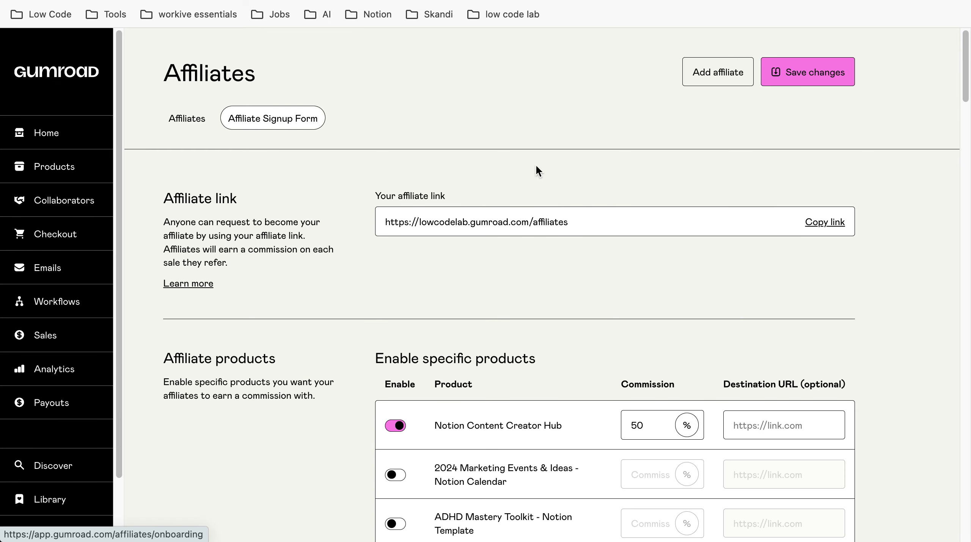
pyautogui.scroll(-3, 695, 255)
pyautogui.scroll(-2, 484, 288)
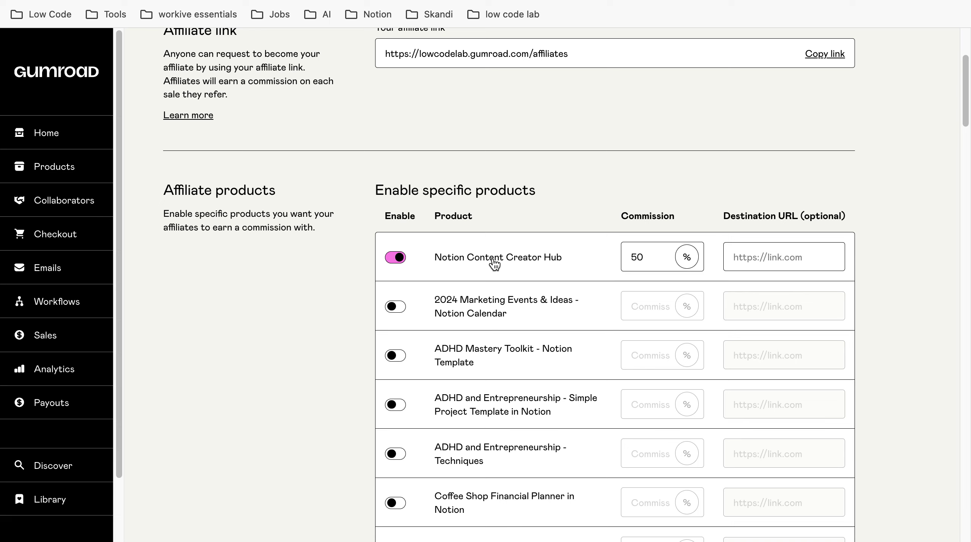
pyautogui.scroll(2, 551, 249)
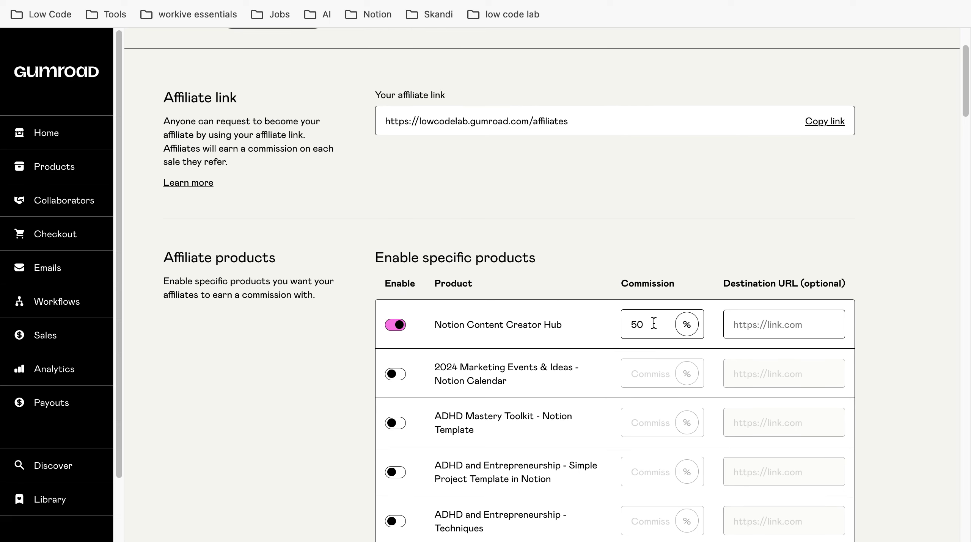
pyautogui.scroll(1, 696, 205)
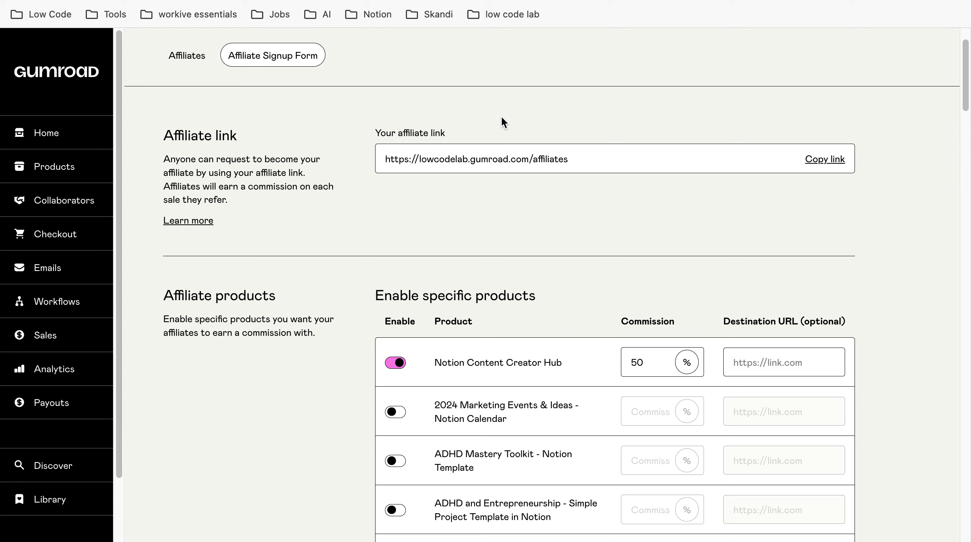
pyautogui.scroll(1, 550, 127)
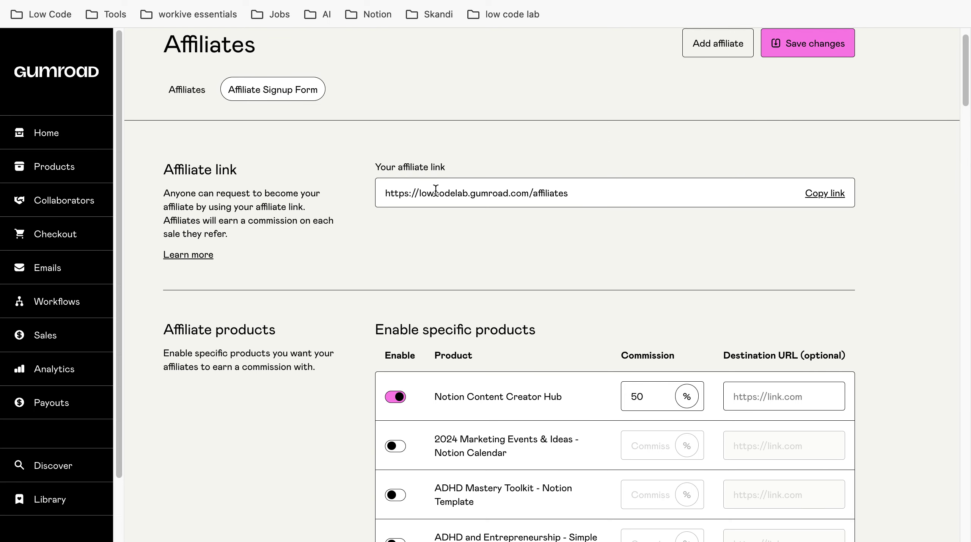
# Copy the store's affiliate link to the clipboard.
pyautogui.click(814, 202)
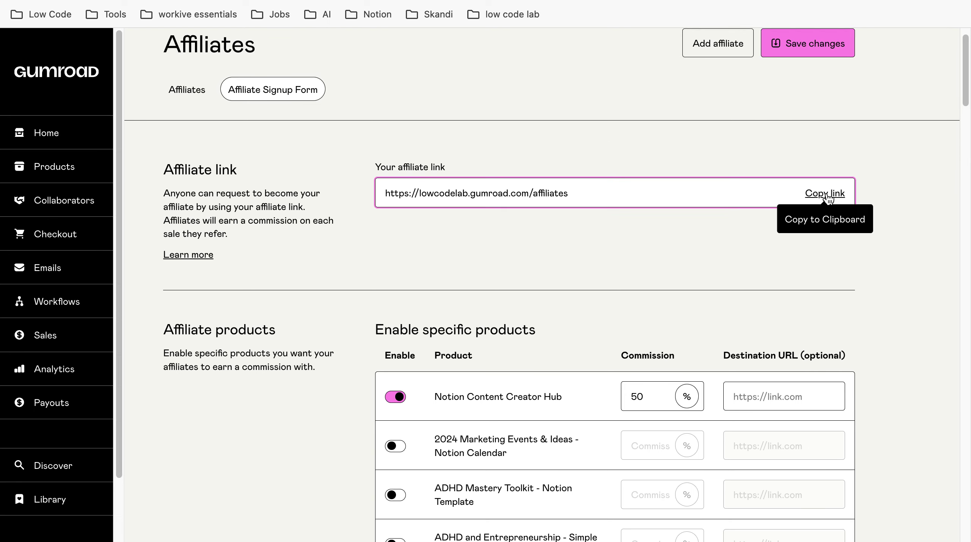
pyautogui.scroll(1, 625, 138)
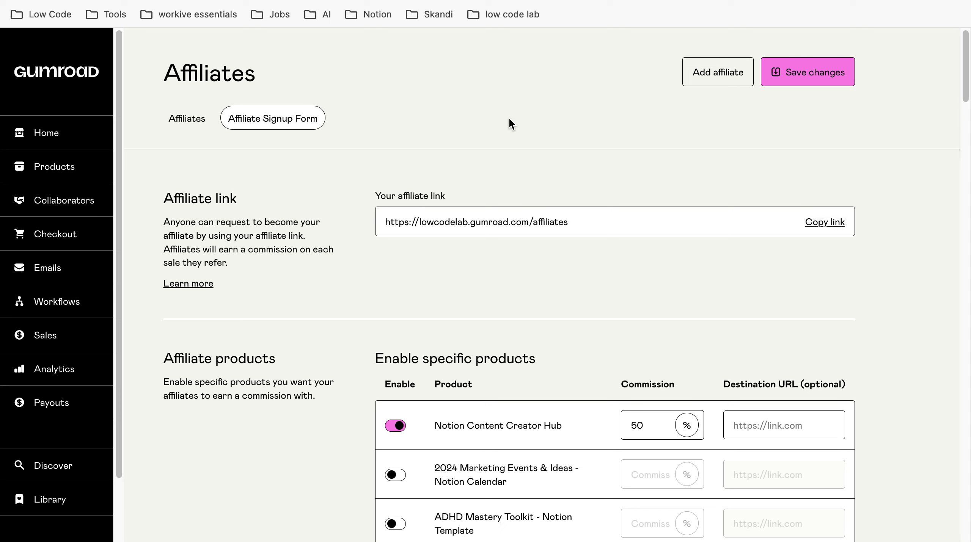
pyautogui.scroll(-3, 592, 272)
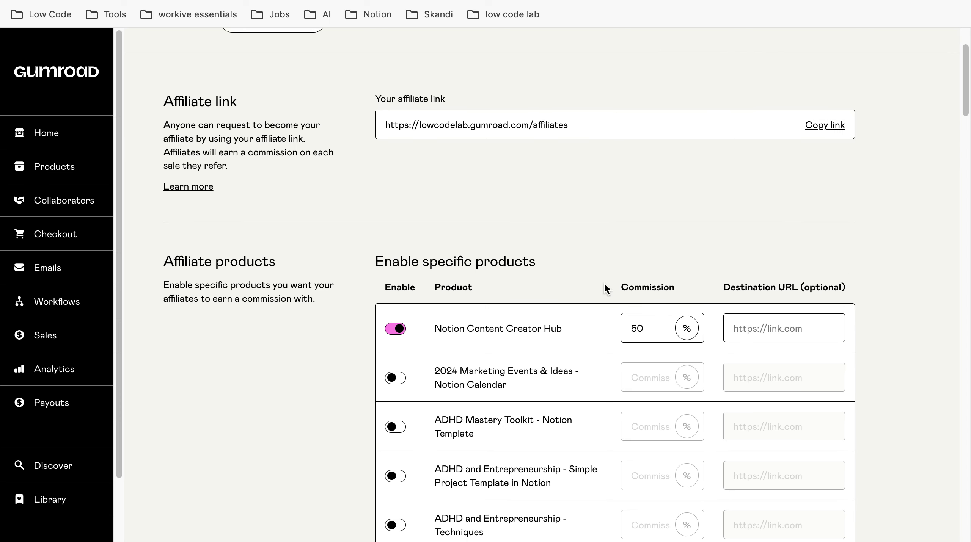
pyautogui.scroll(3, 326, 171)
# Return to Gumroad's Affiliates list, then switch back to the Notion affiliate program page.
pyautogui.click(181, 118)
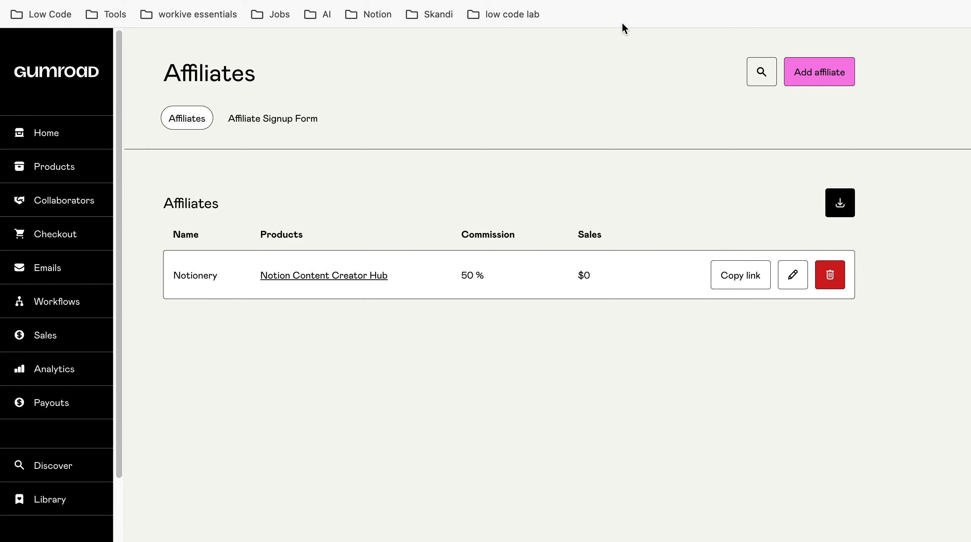
pyautogui.hotkey('ctrl', 'Tab')
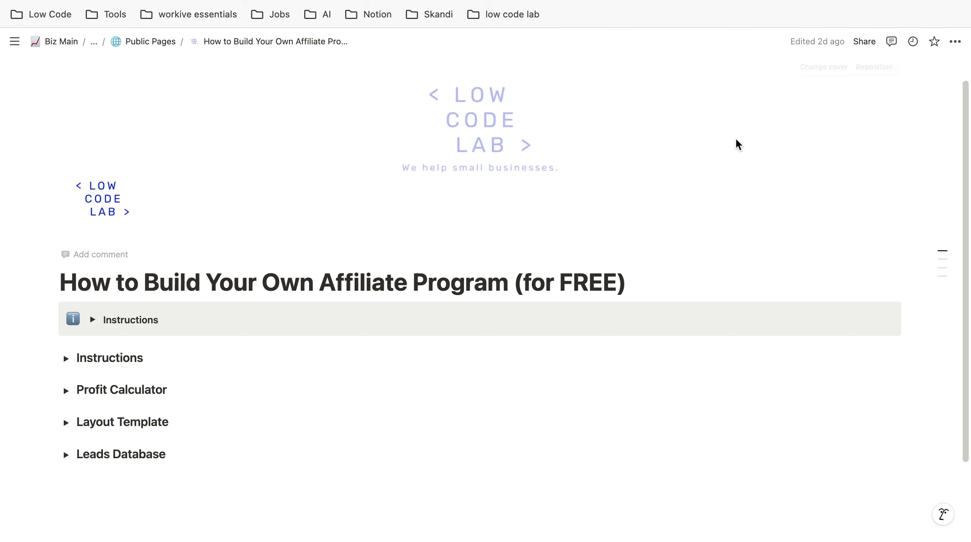
# Expand the Profit Calculator and calculate $3.41 per sale for a $10 product at 50% commission.
pyautogui.scroll(-1, 736, 139)
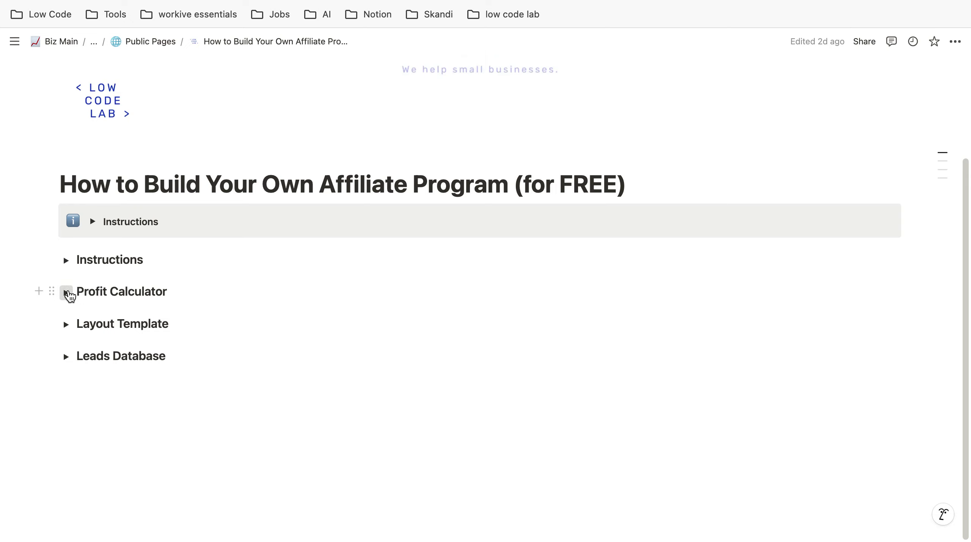
pyautogui.click(65, 293)
pyautogui.scroll(-5, 393, 245)
pyautogui.scroll(-1, 393, 245)
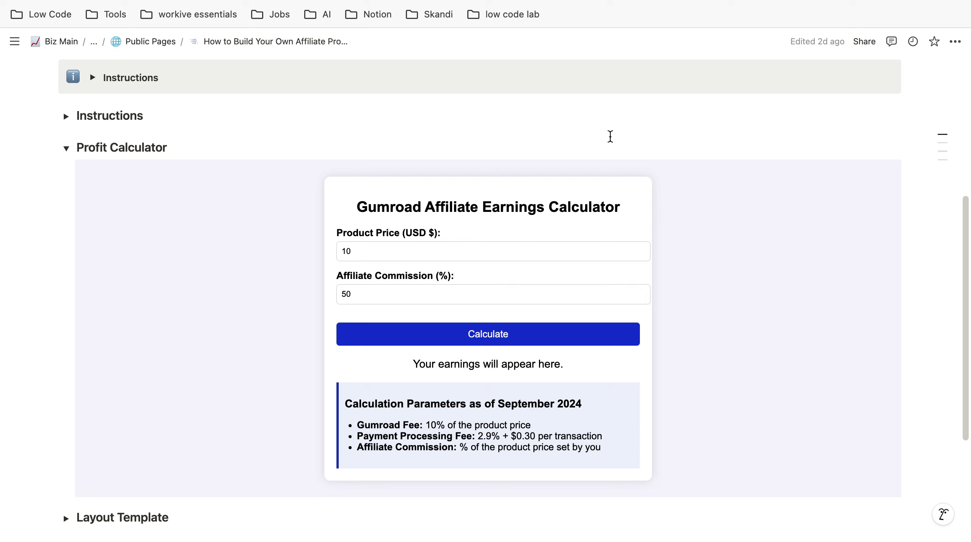
pyautogui.click(365, 251)
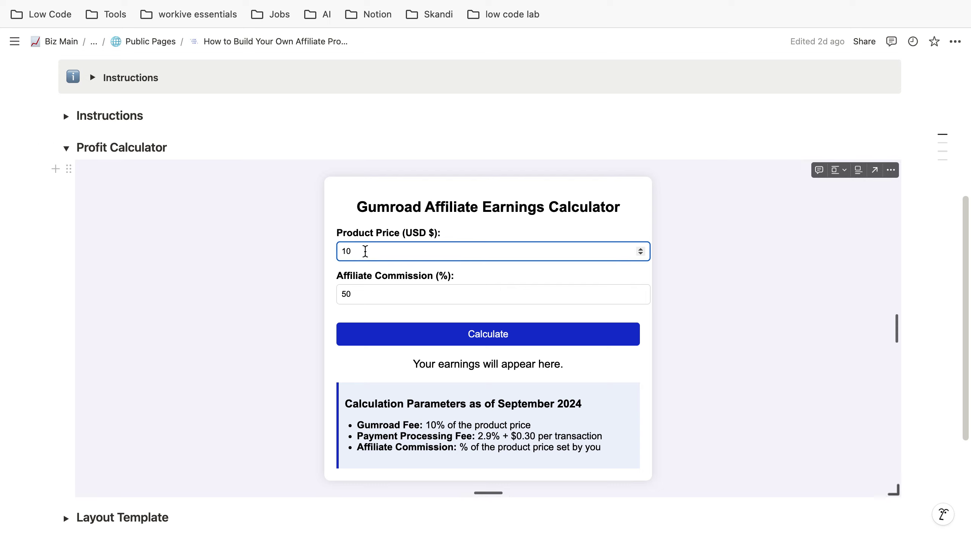
pyautogui.click(379, 294)
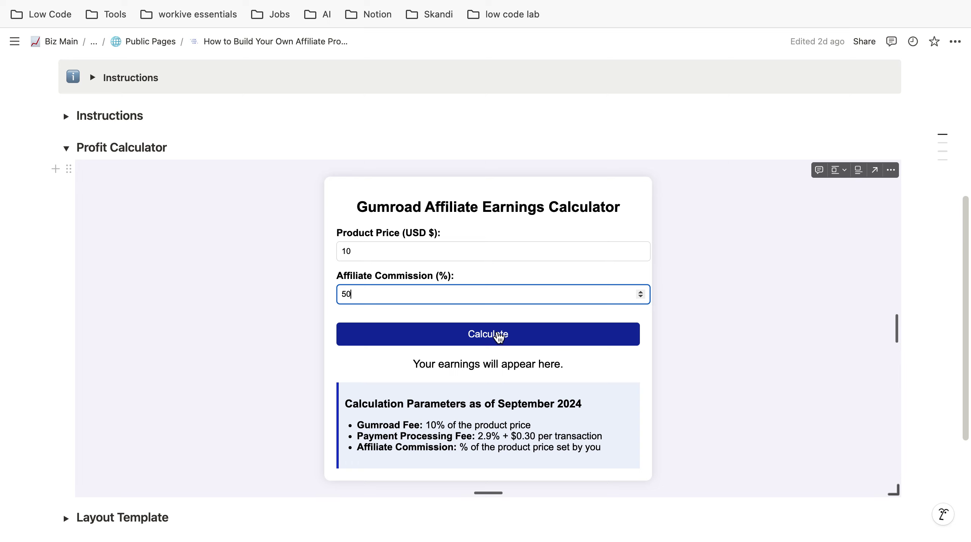
pyautogui.click(499, 337)
pyautogui.scroll(-2, 542, 321)
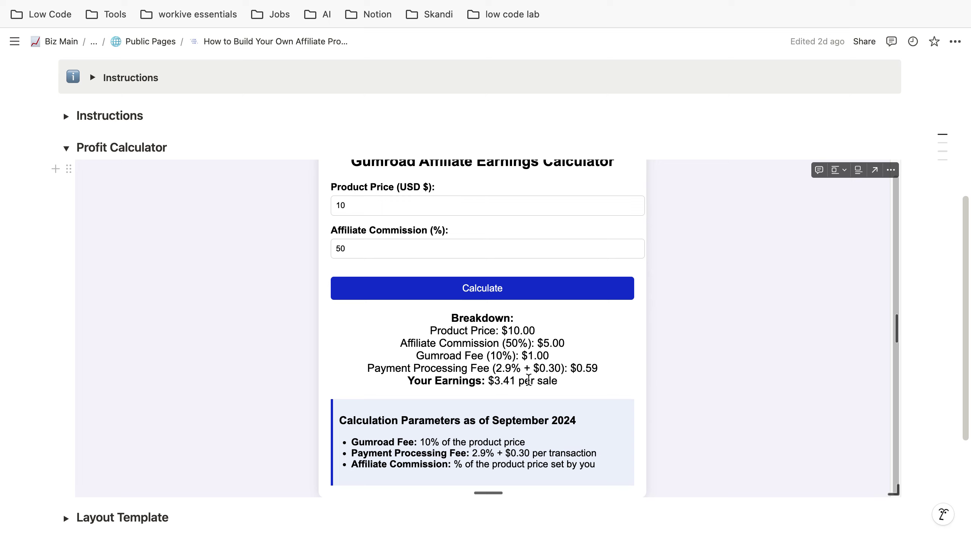
pyautogui.scroll(2, 662, 380)
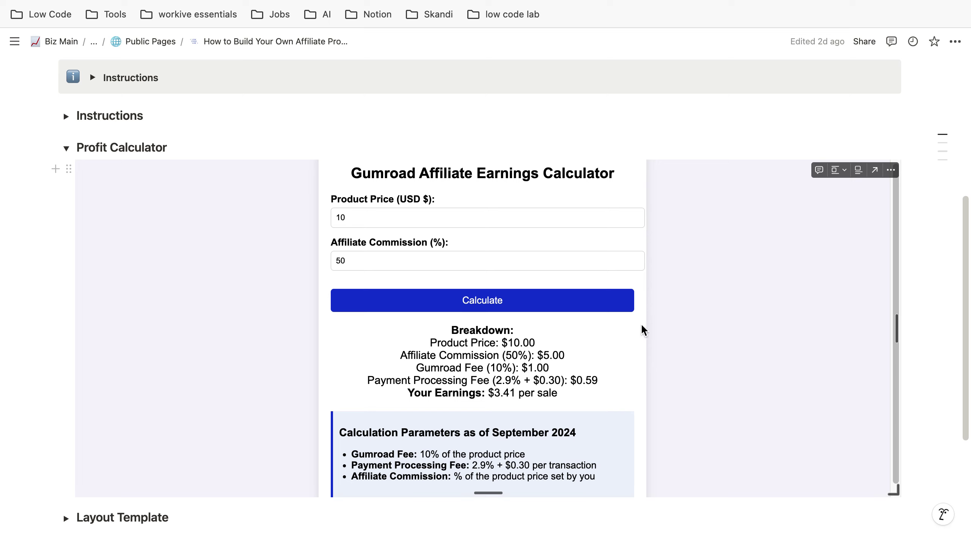
pyautogui.scroll(-1, 676, 332)
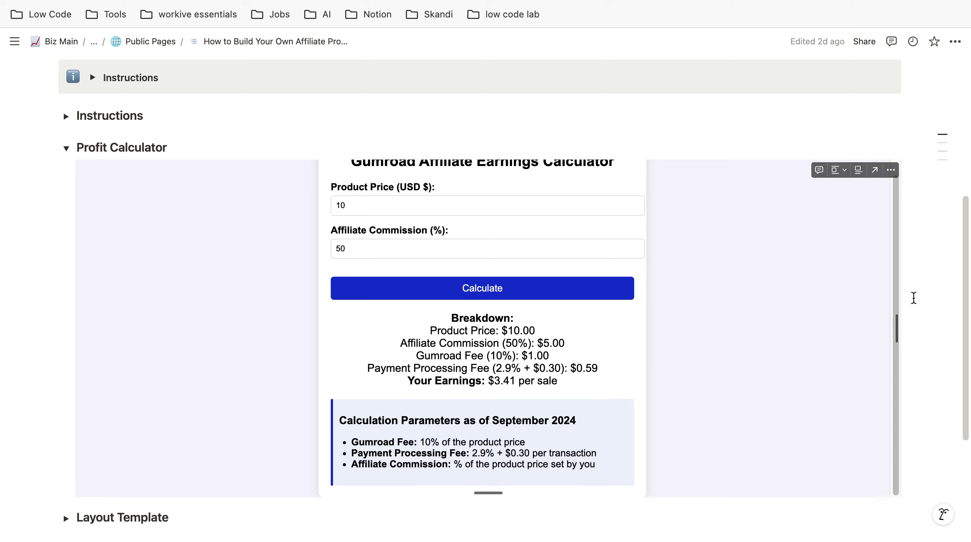
pyautogui.scroll(-2, 921, 300)
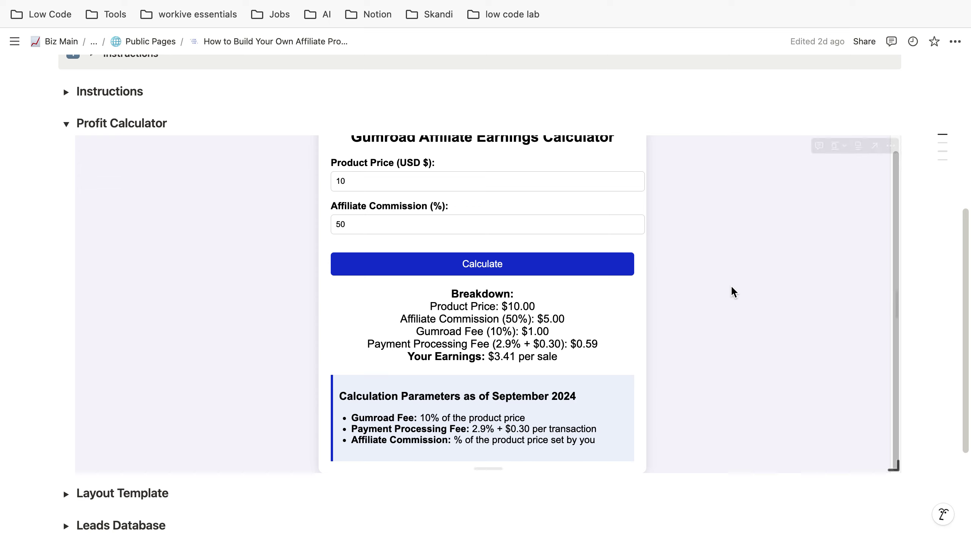
pyautogui.scroll(1, 721, 289)
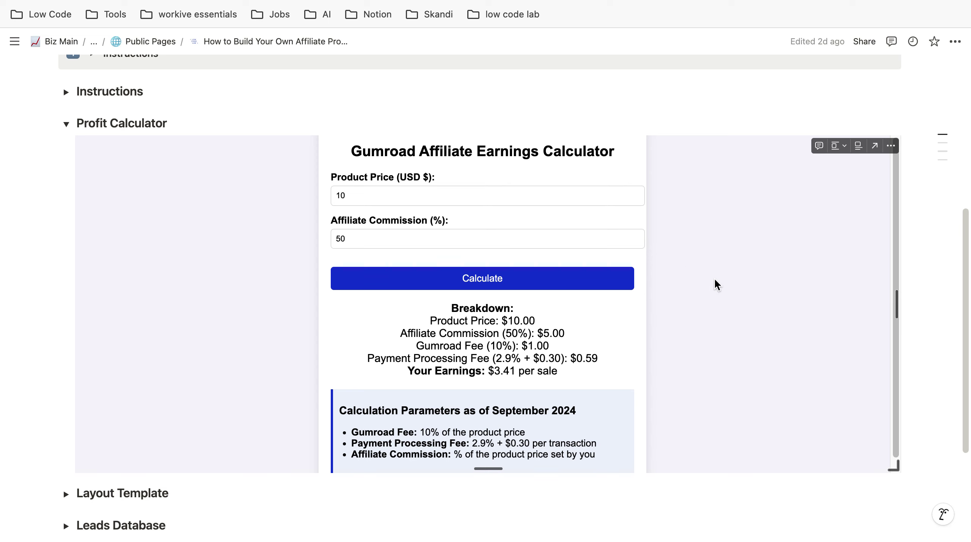
pyautogui.scroll(-1, 715, 282)
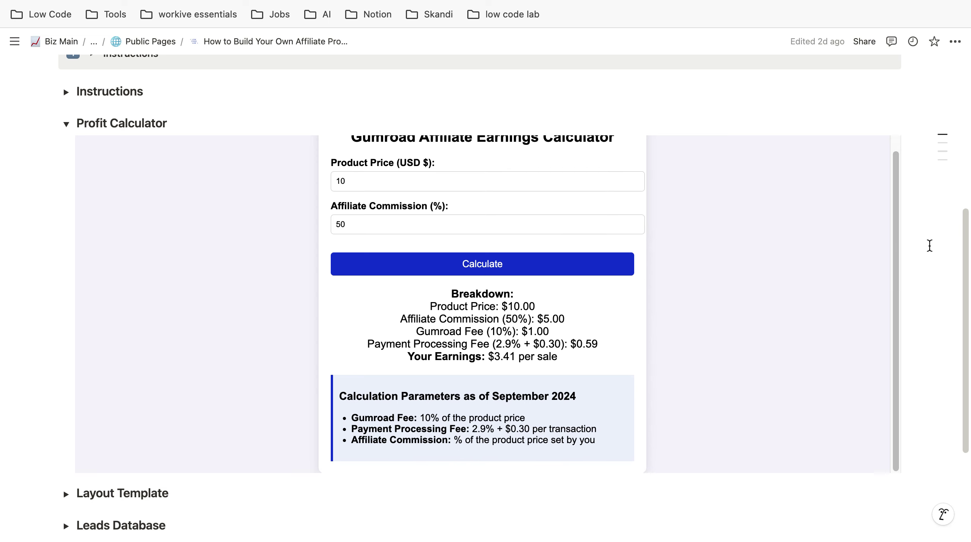
pyautogui.scroll(1, 797, 194)
pyautogui.scroll(3, 551, 236)
pyautogui.scroll(3, 888, 271)
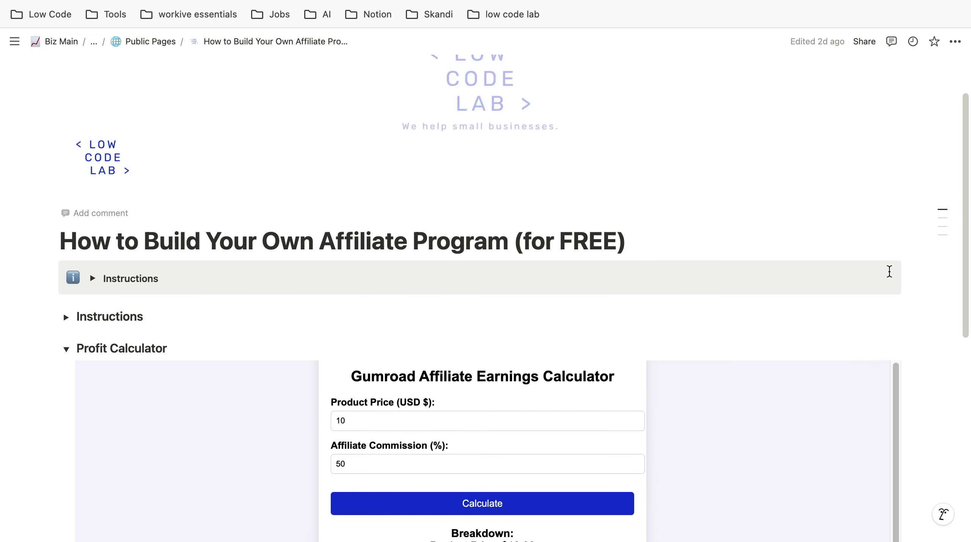
pyautogui.scroll(-3, 888, 272)
pyautogui.scroll(-1, 889, 267)
pyautogui.scroll(-3, 924, 251)
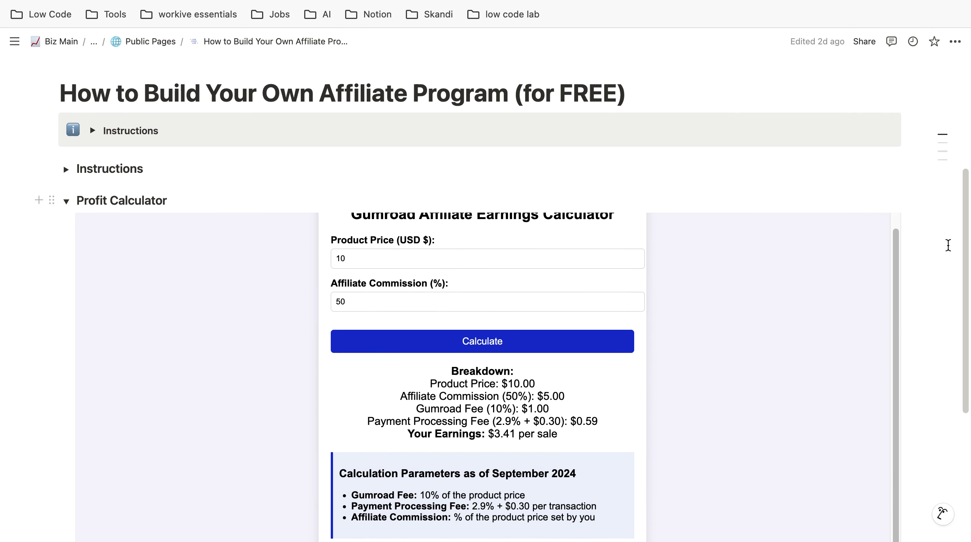
pyautogui.scroll(2, 946, 244)
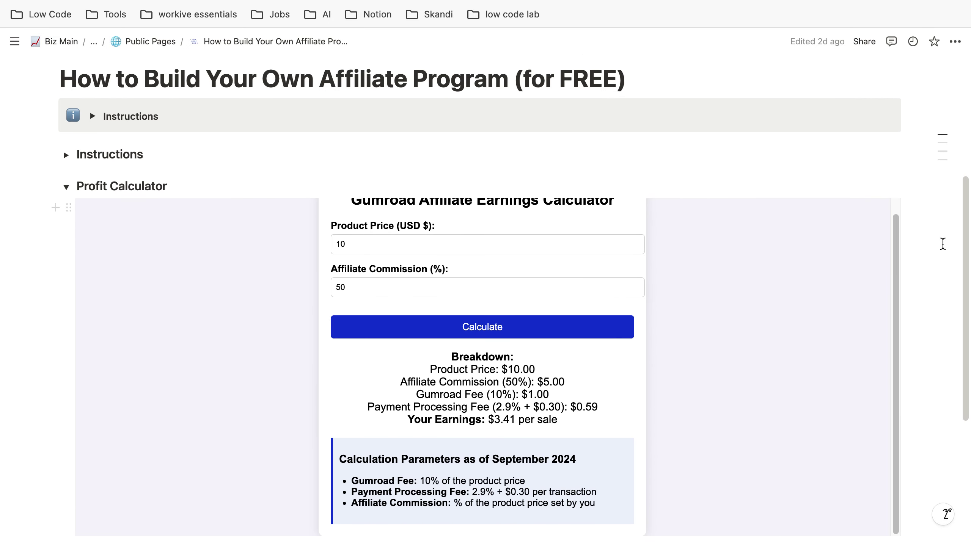
pyautogui.scroll(7, 645, 251)
pyautogui.scroll(-3, 621, 254)
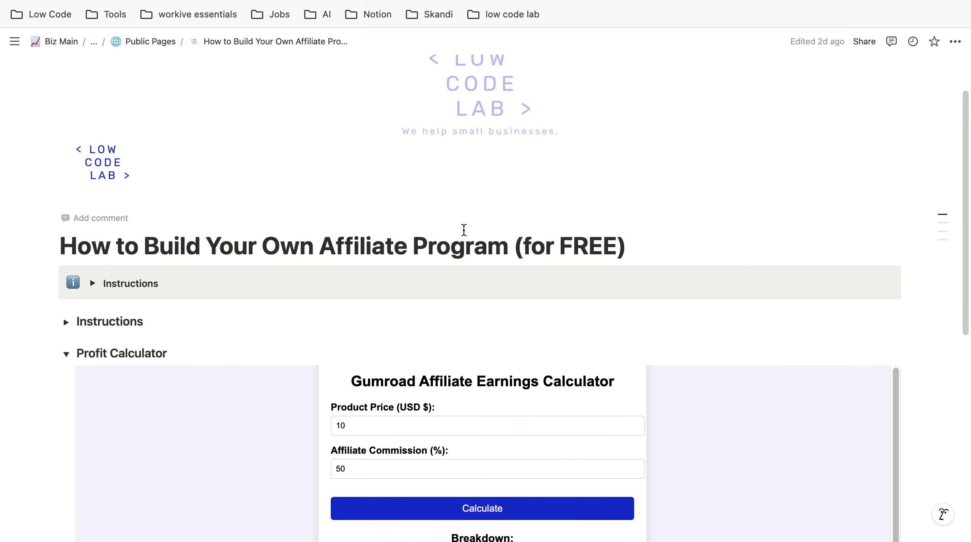
pyautogui.scroll(-6, 351, 341)
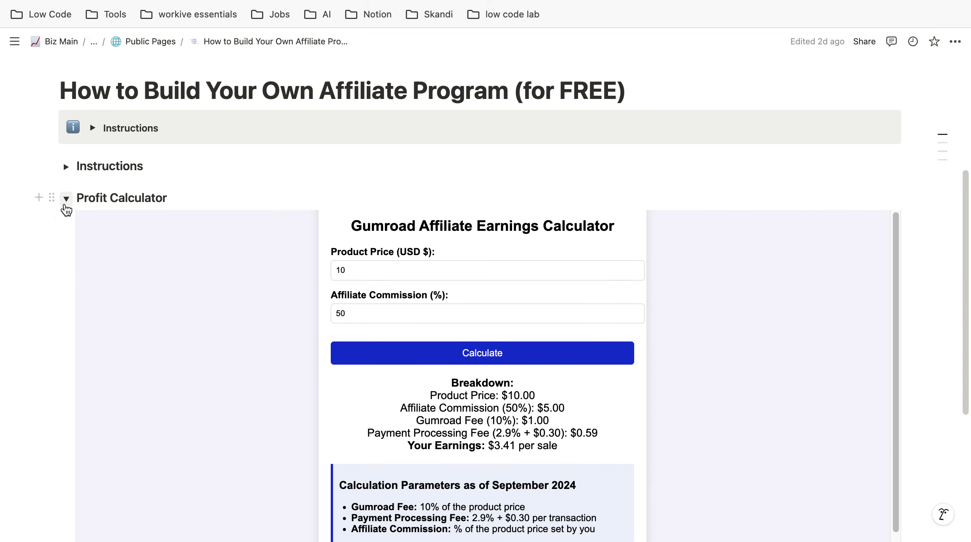
# Collapse Profit Calculator, expand Layout Template, and open the Affiliate Program Example Page.
pyautogui.click(66, 198)
pyautogui.click(66, 324)
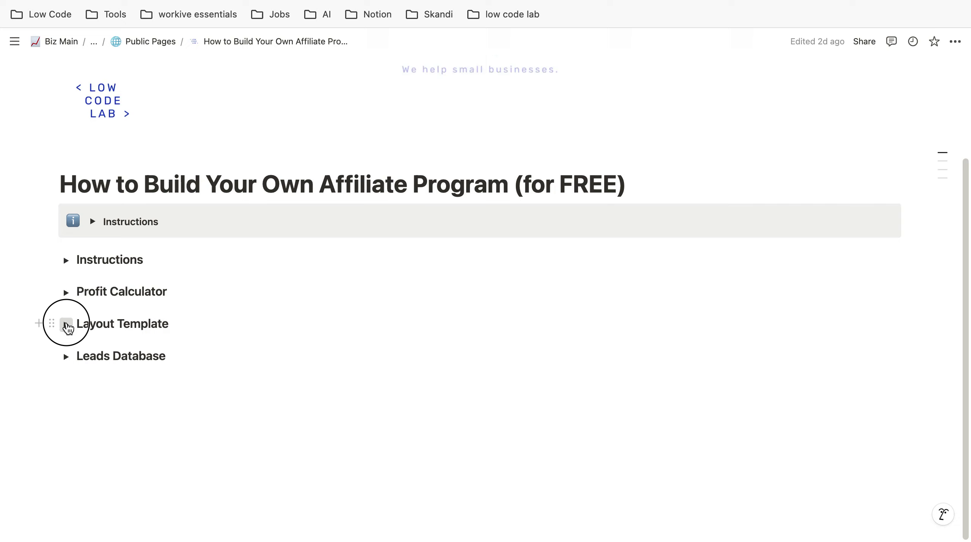
pyautogui.scroll(-2, 293, 297)
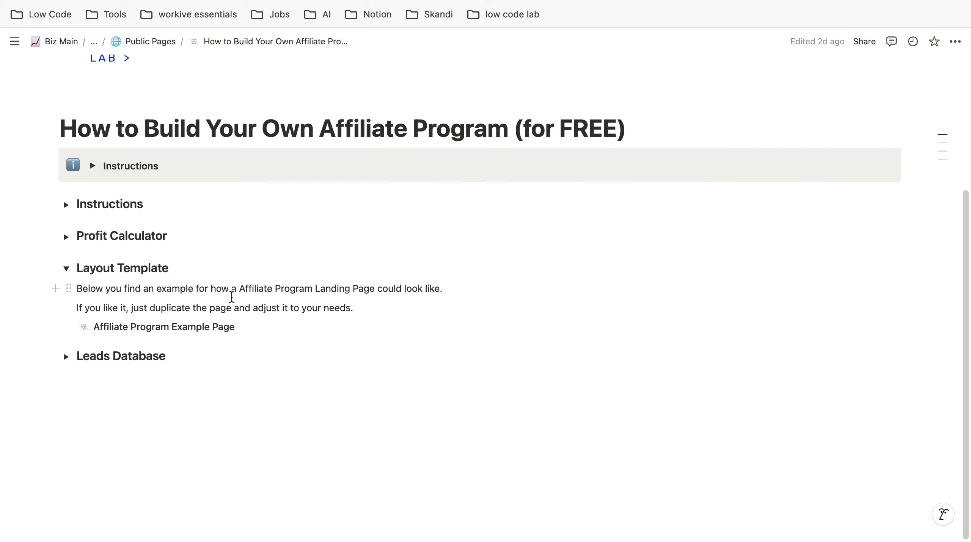
pyautogui.click(157, 336)
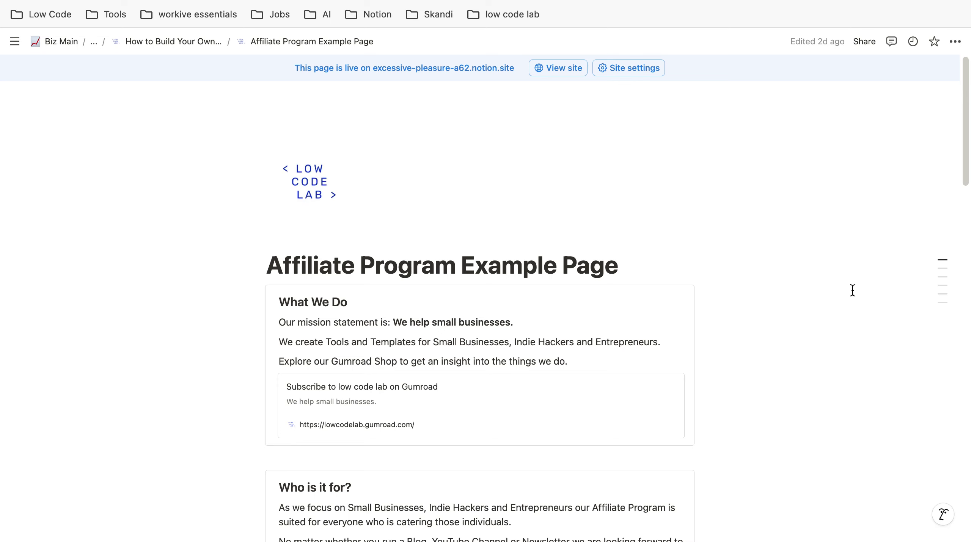
# Set the example page calculator's quantity sold to 92.
pyautogui.scroll(-2, 852, 289)
pyautogui.scroll(-1, 785, 286)
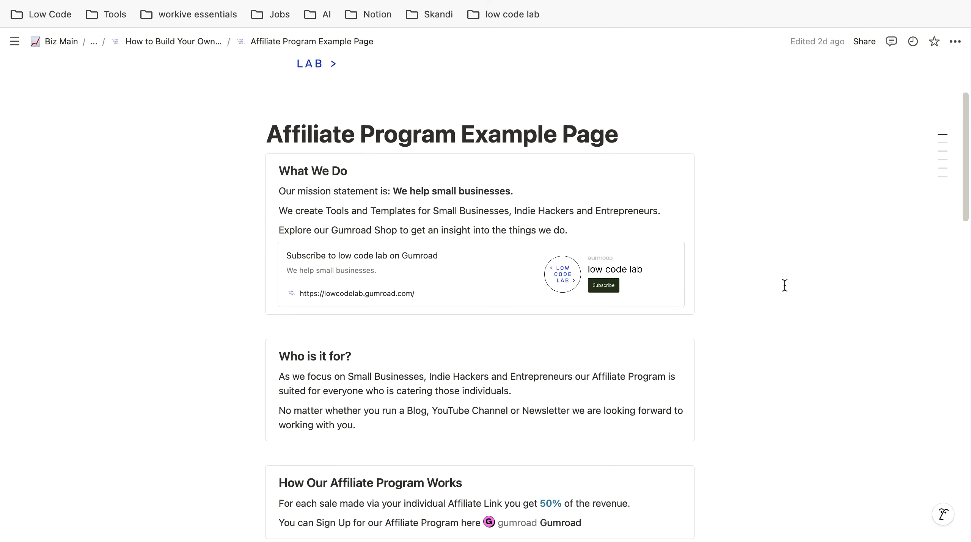
pyautogui.scroll(-1, 531, 190)
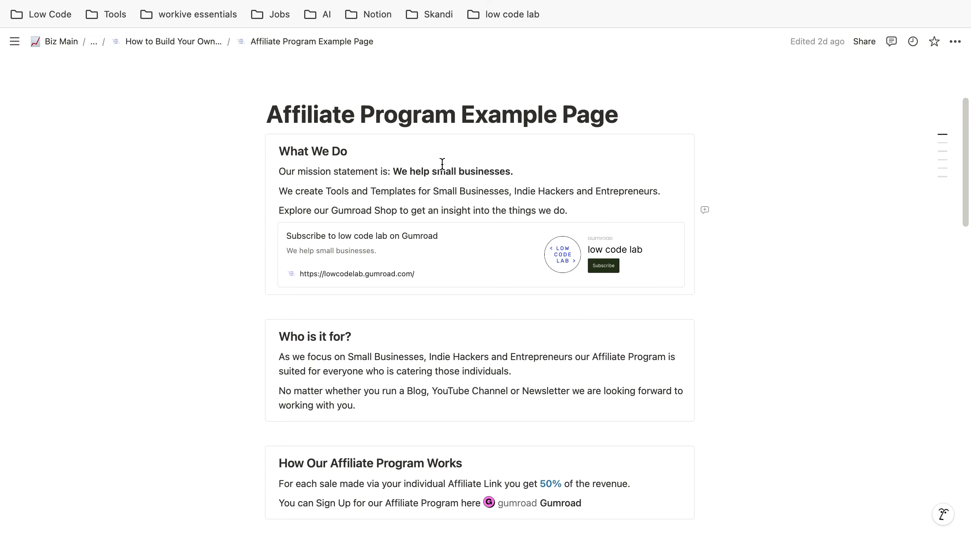
pyautogui.scroll(-5, 693, 167)
pyautogui.scroll(-5, 676, 250)
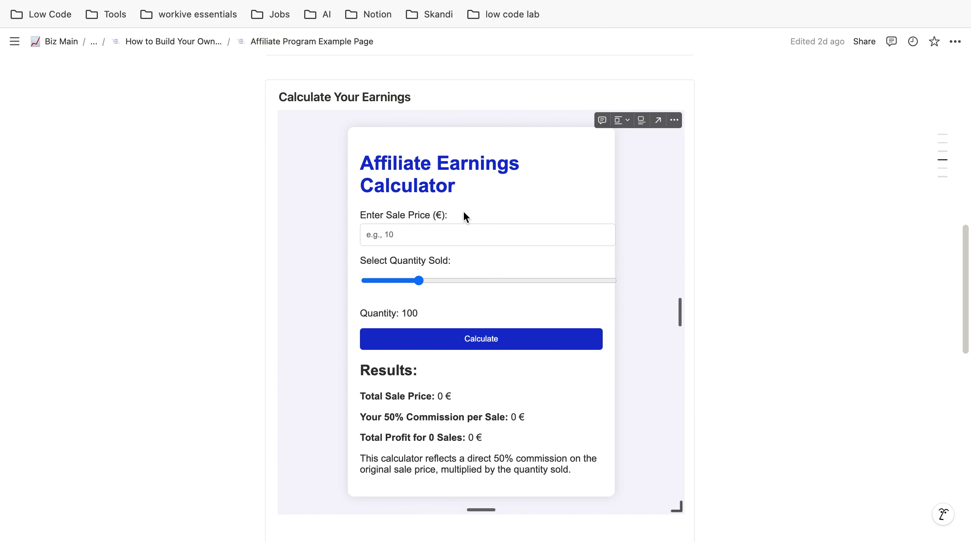
pyautogui.scroll(-1, 647, 308)
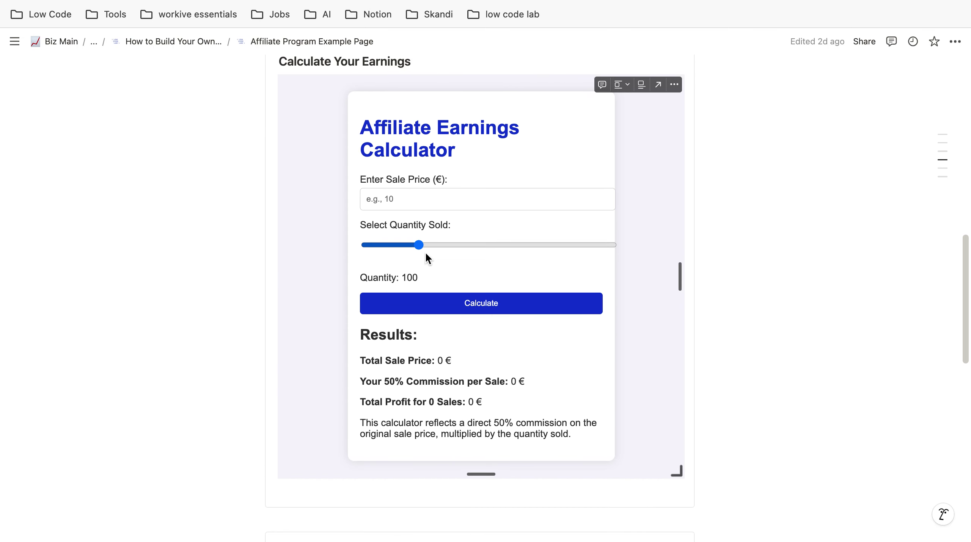
pyautogui.moveTo(419, 245)
pyautogui.mouseDown()
pyautogui.moveTo(391, 245)
pyautogui.moveTo(415, 245)
pyautogui.mouseUp()
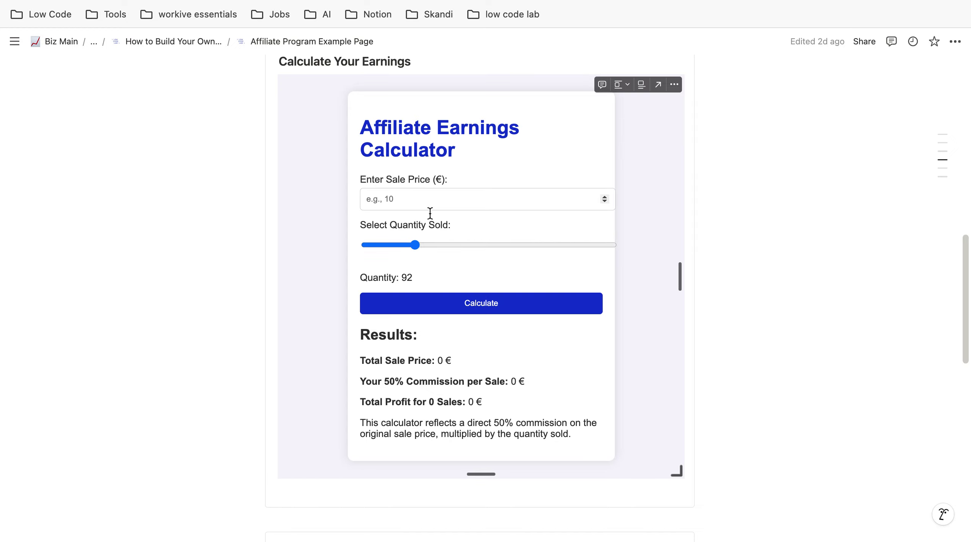
# Scroll through the example page down to the Get Started section linking to Gumroad signup.
pyautogui.scroll(-1, 430, 214)
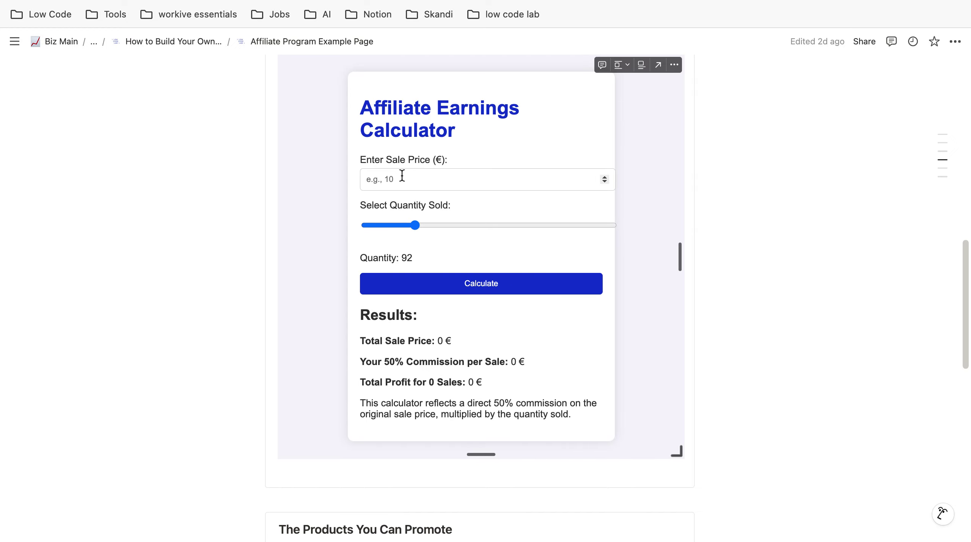
pyautogui.scroll(-10, 516, 266)
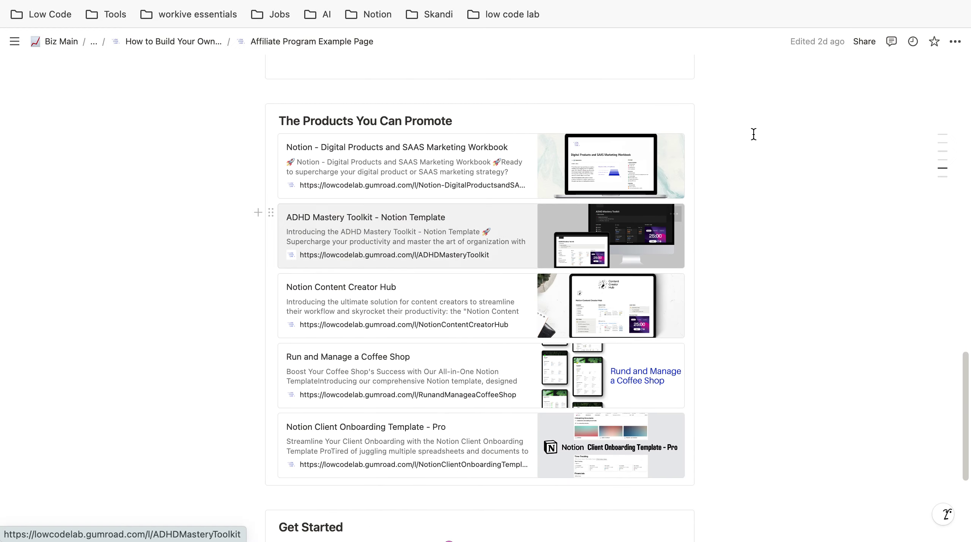
pyautogui.scroll(-5, 832, 242)
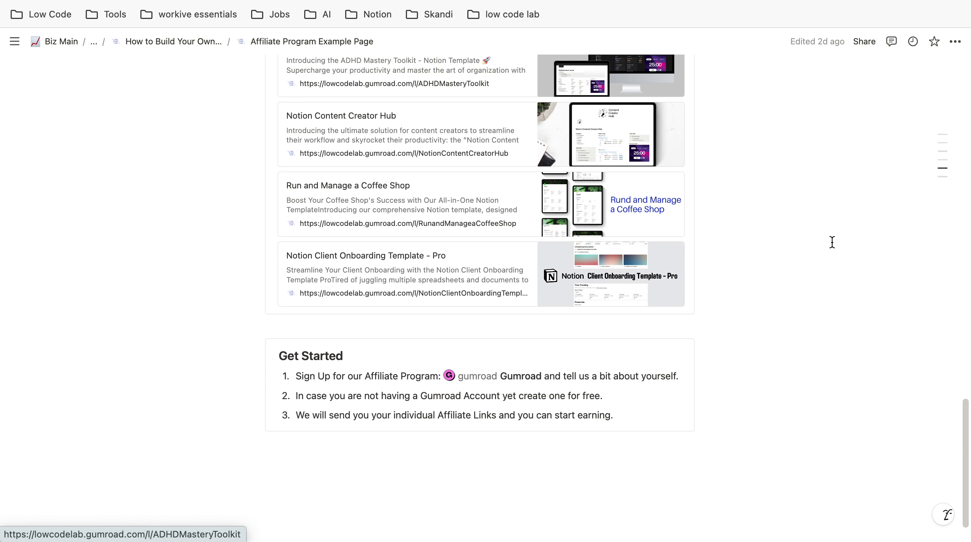
pyautogui.scroll(-1, 832, 242)
pyautogui.moveTo(480, 357)
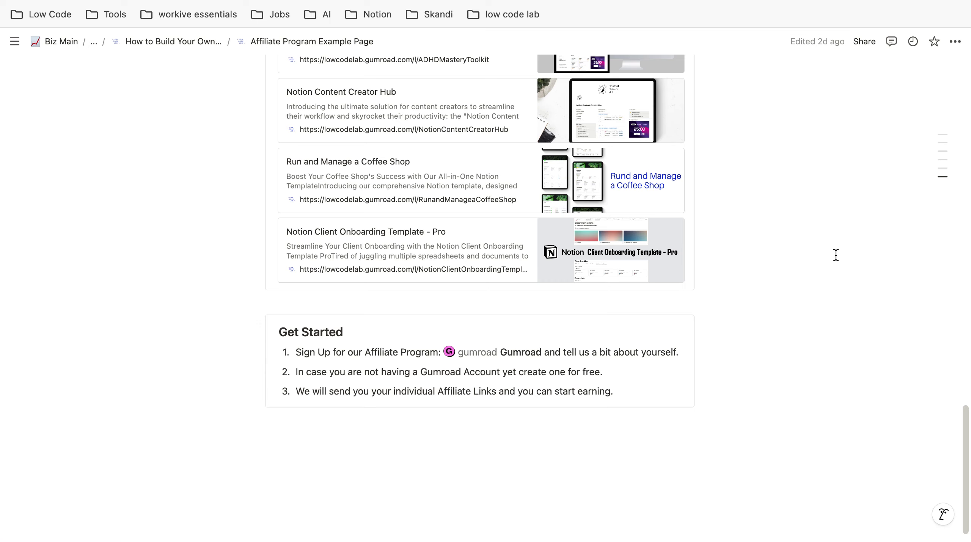
pyautogui.scroll(20, 836, 255)
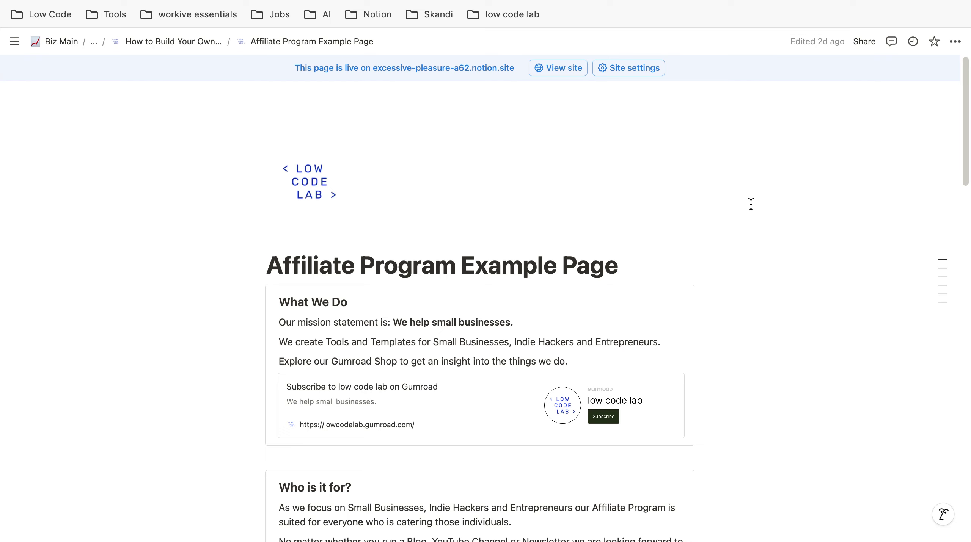
# Go back to the 'How to Build Your Own Affiliate Program (for FREE)' page and collapse Layout Template.
pyautogui.scroll(-5, 751, 204)
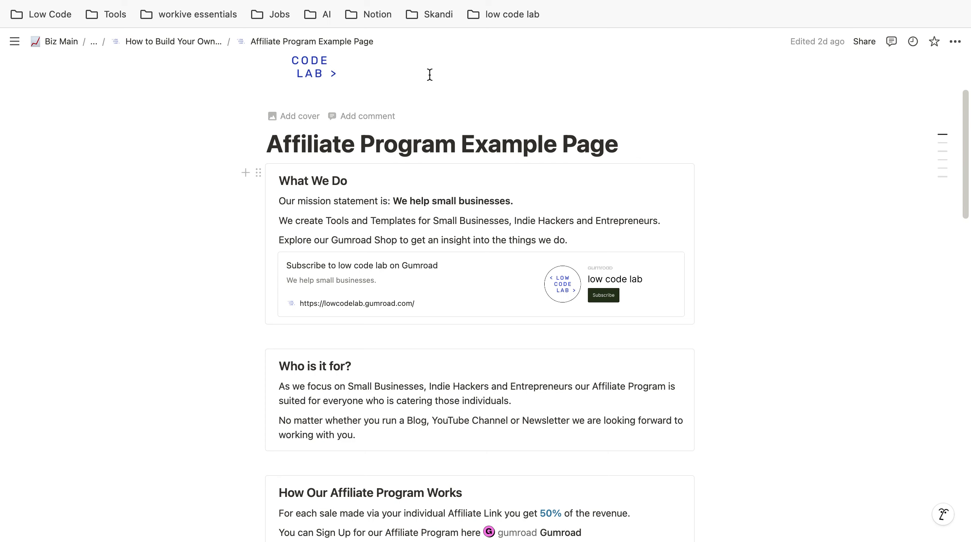
pyautogui.click(183, 41)
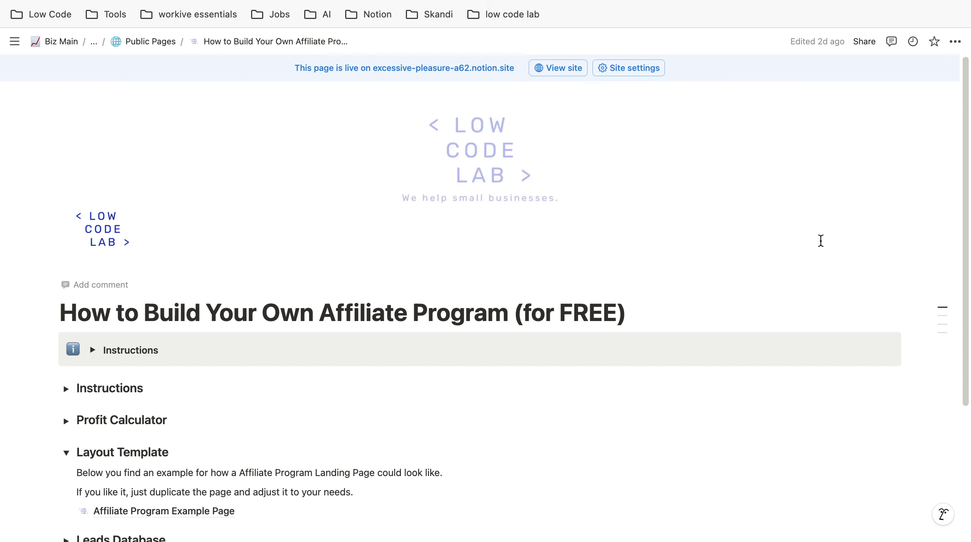
pyautogui.scroll(-4, 821, 241)
pyautogui.scroll(-2, 821, 241)
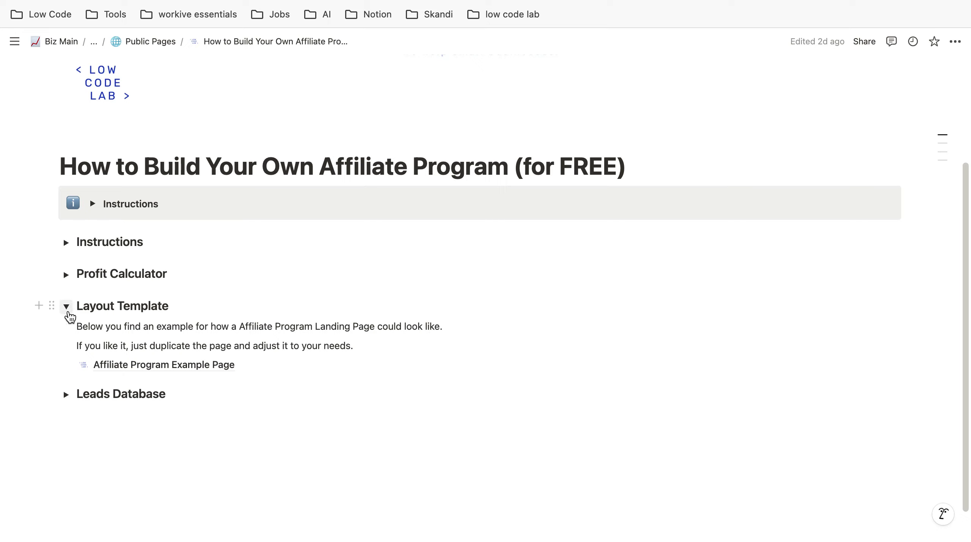
pyautogui.click(66, 324)
pyautogui.scroll(4, 459, 285)
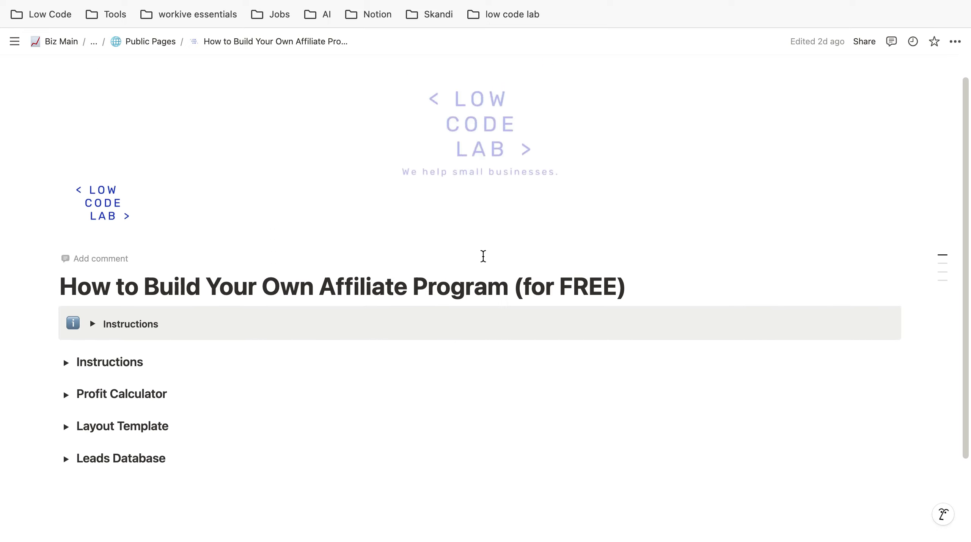